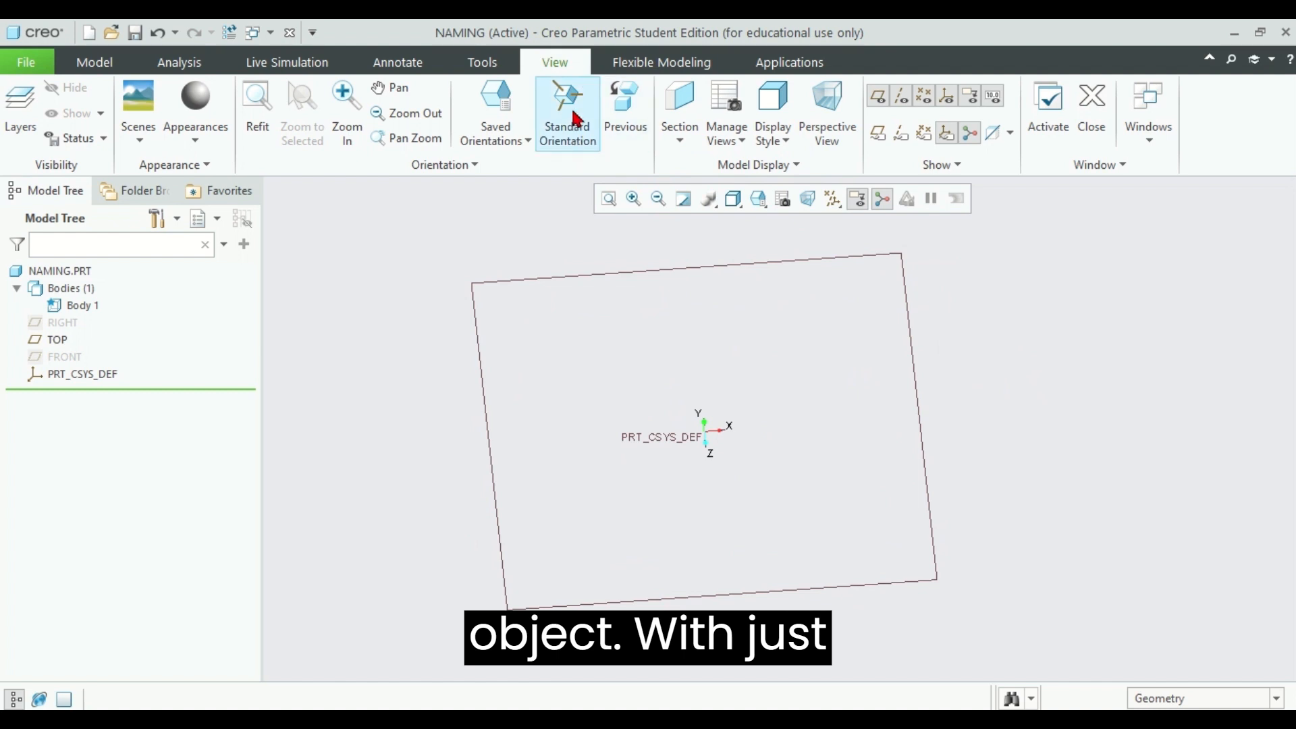
# Reset the view to Standard Orientation so the TOP plane is seen at an angle
pyautogui.click(567, 108)
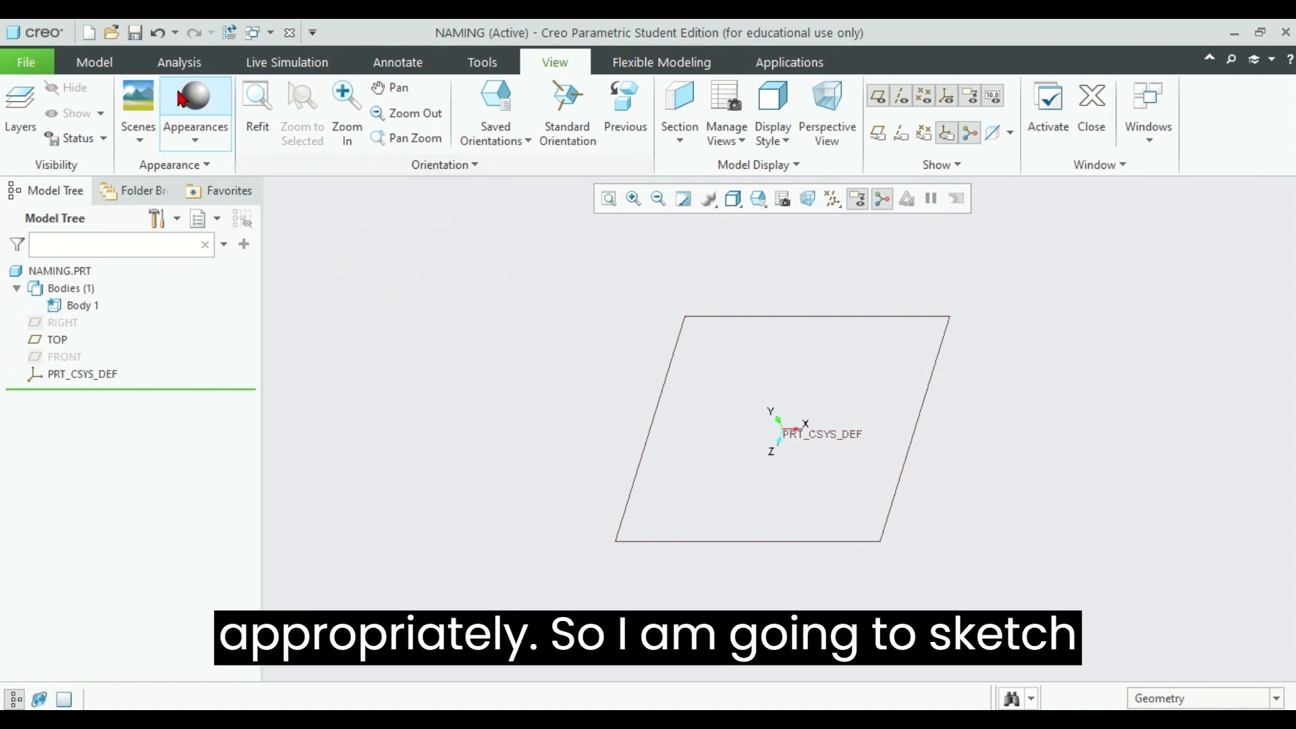
# Sketch a circle centred on the coordinate system origin on the TOP plane
pyautogui.click(108, 62)
pyautogui.click(482, 102)
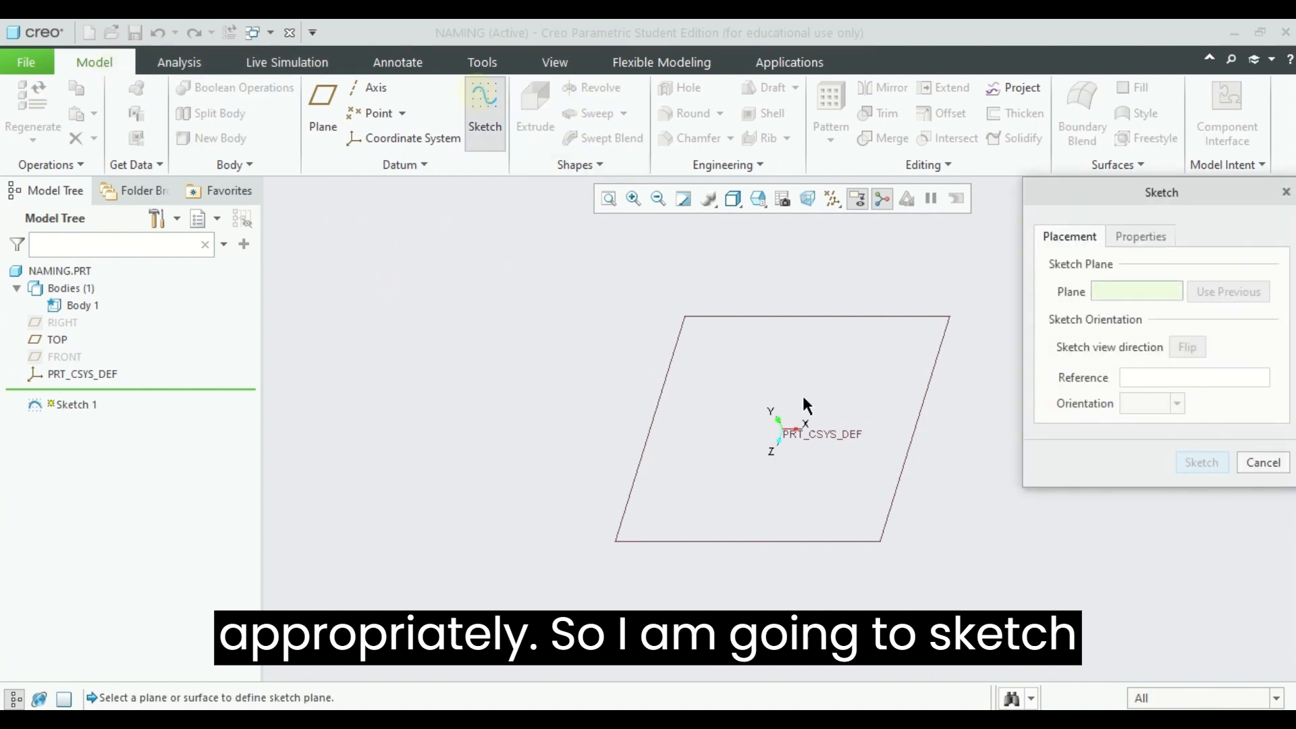
pyautogui.click(915, 429)
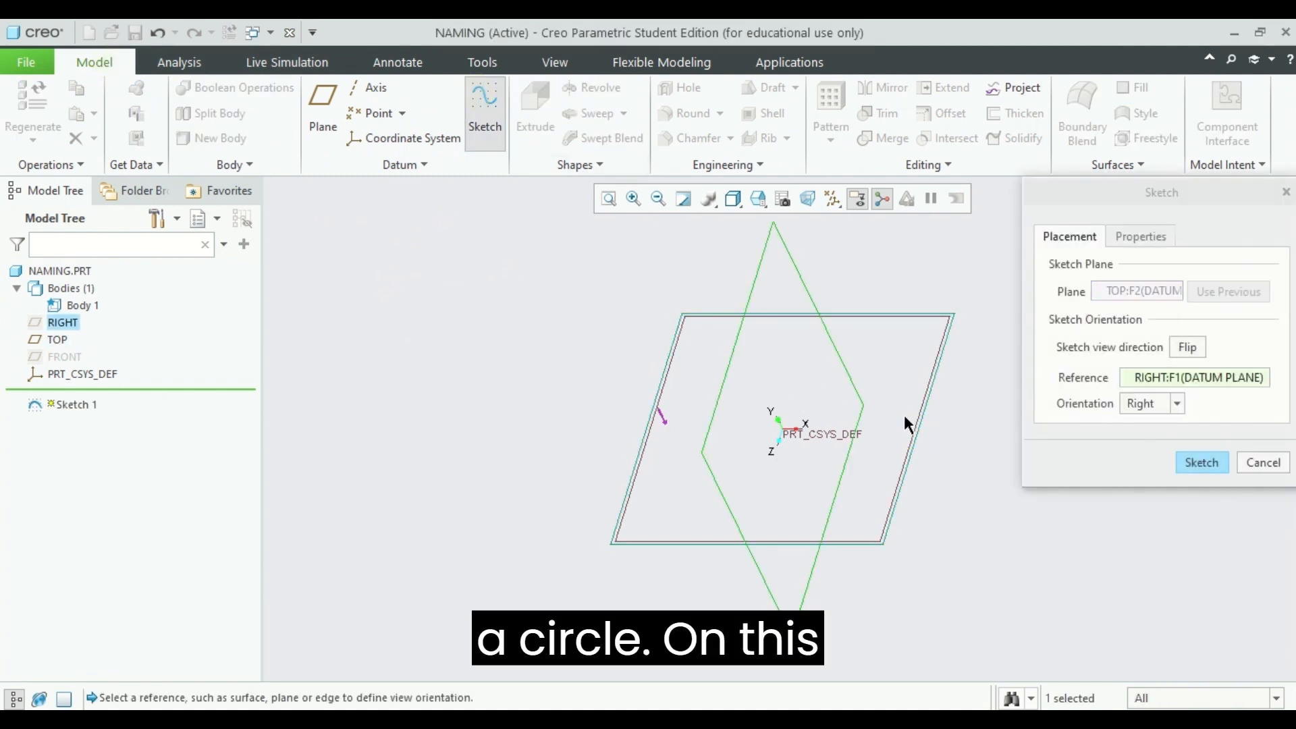
pyautogui.click(910, 441)
pyautogui.click(1202, 462)
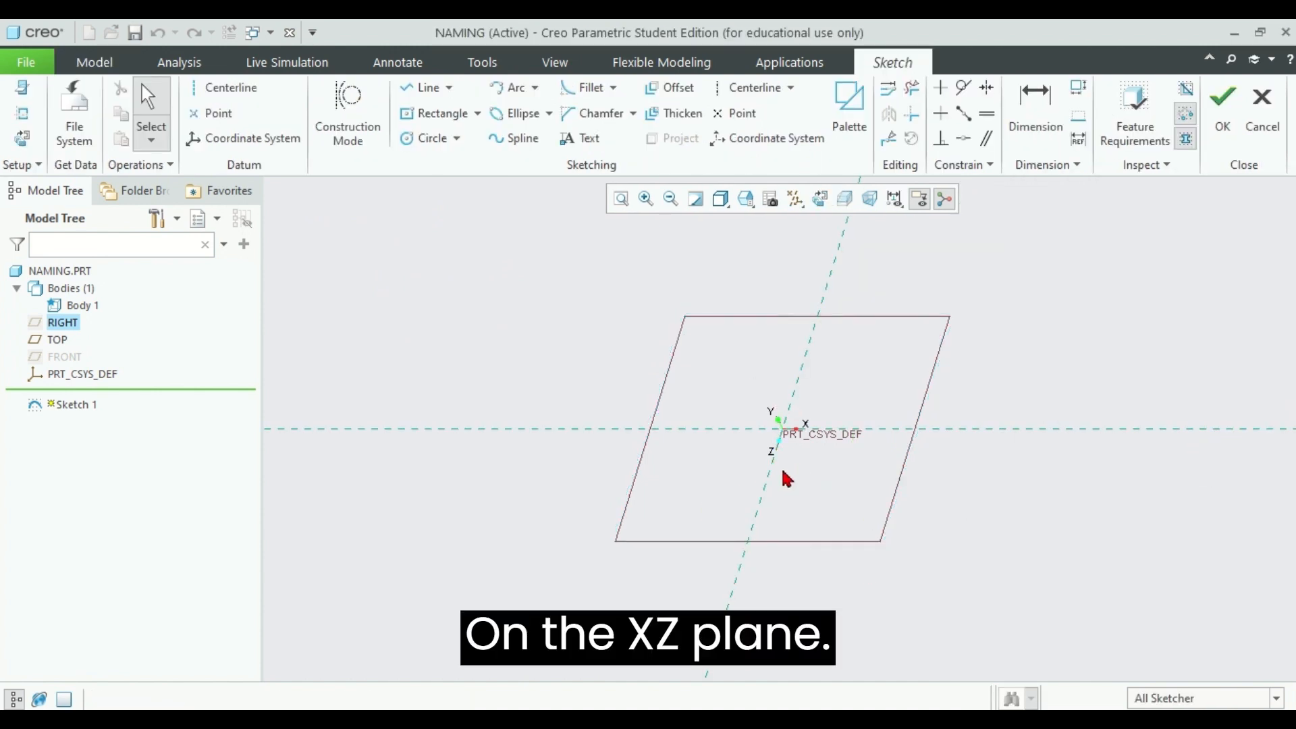
pyautogui.click(430, 138)
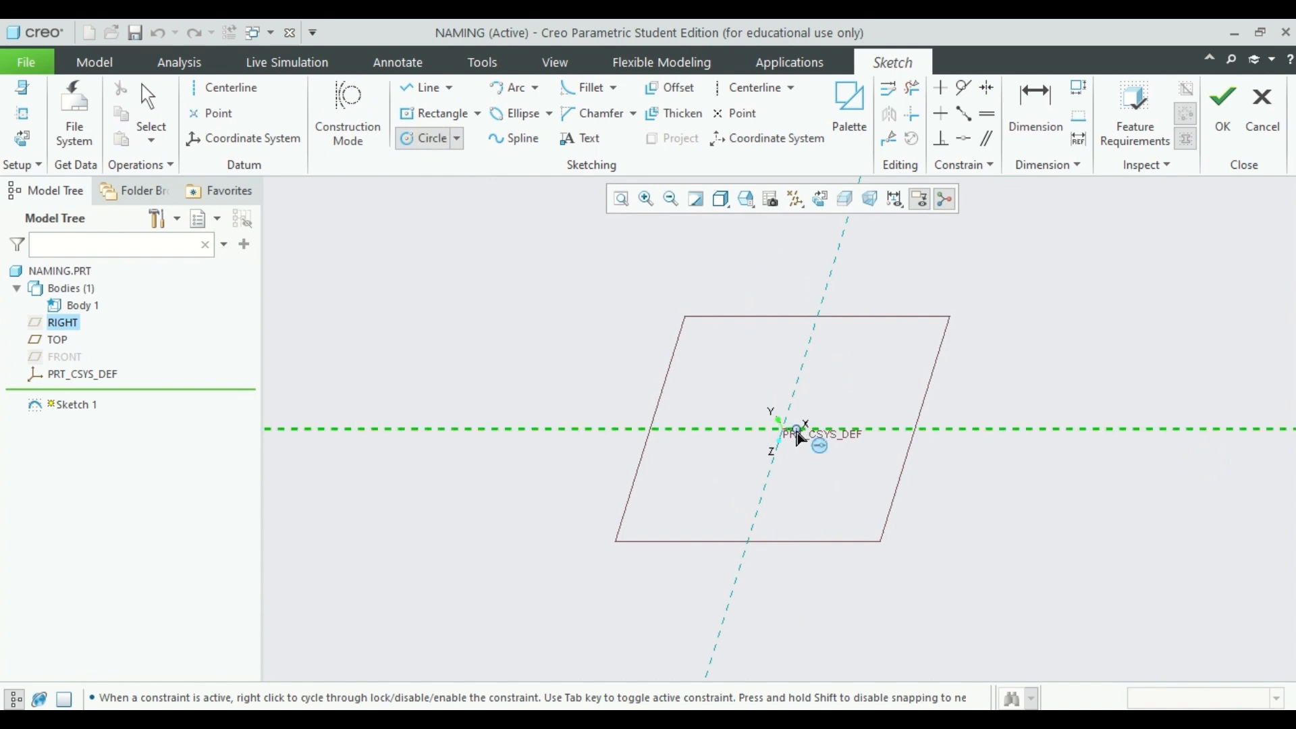
pyautogui.click(782, 437)
pyautogui.click(816, 470)
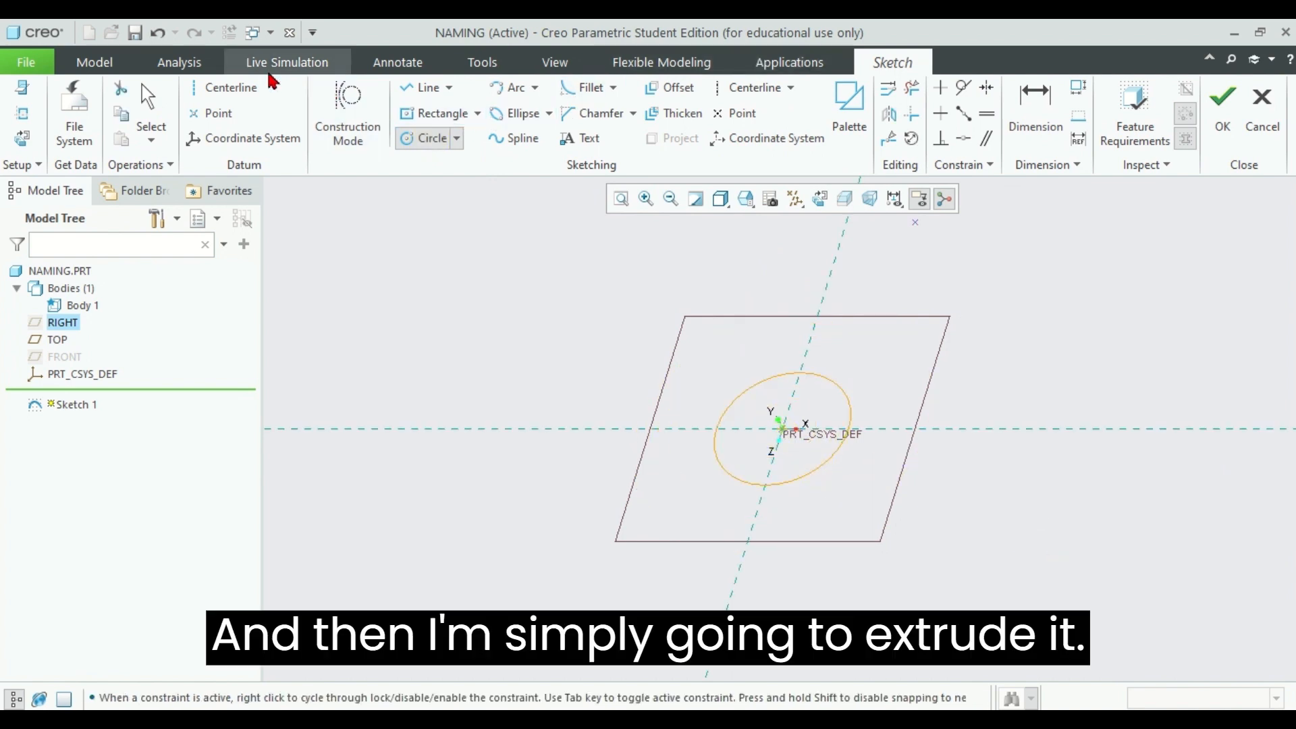
pyautogui.click(1222, 101)
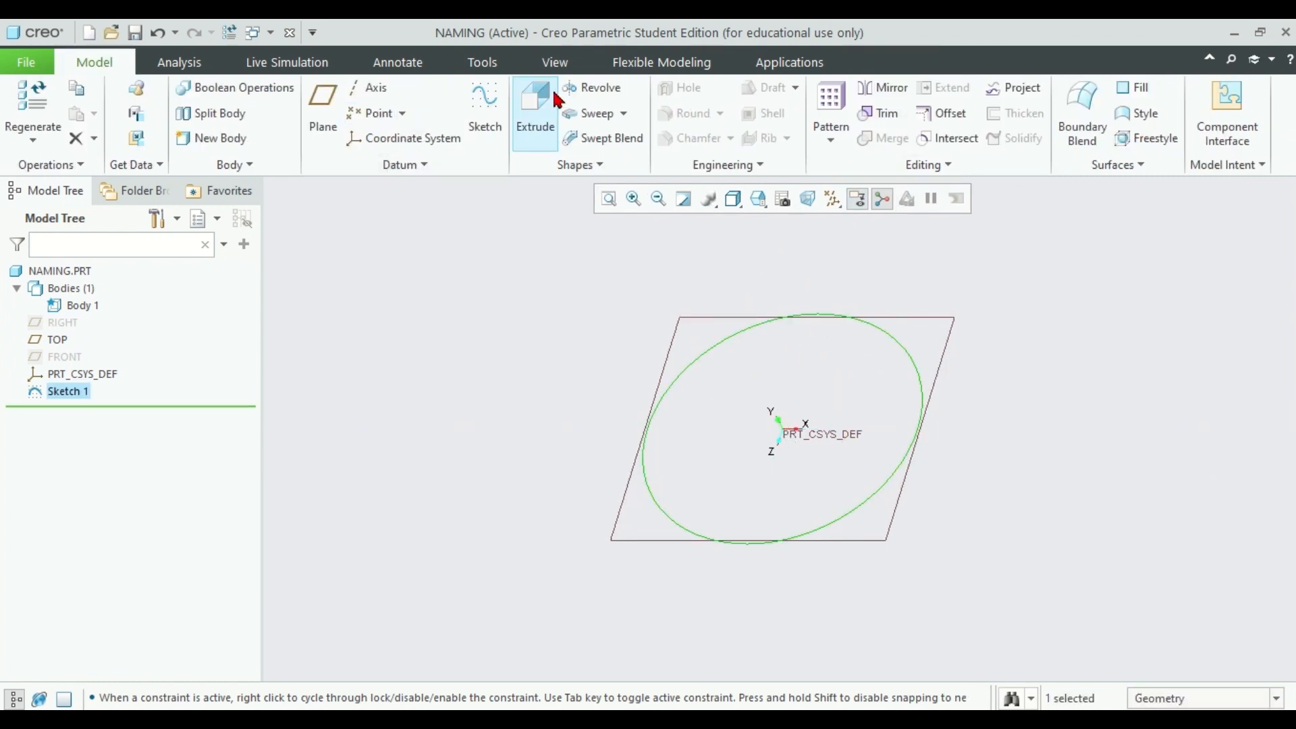
# Extrude the Sketch 1 circle into a solid cylinder at the default 254.41 depth
pyautogui.click(544, 91)
pyautogui.click(786, 129)
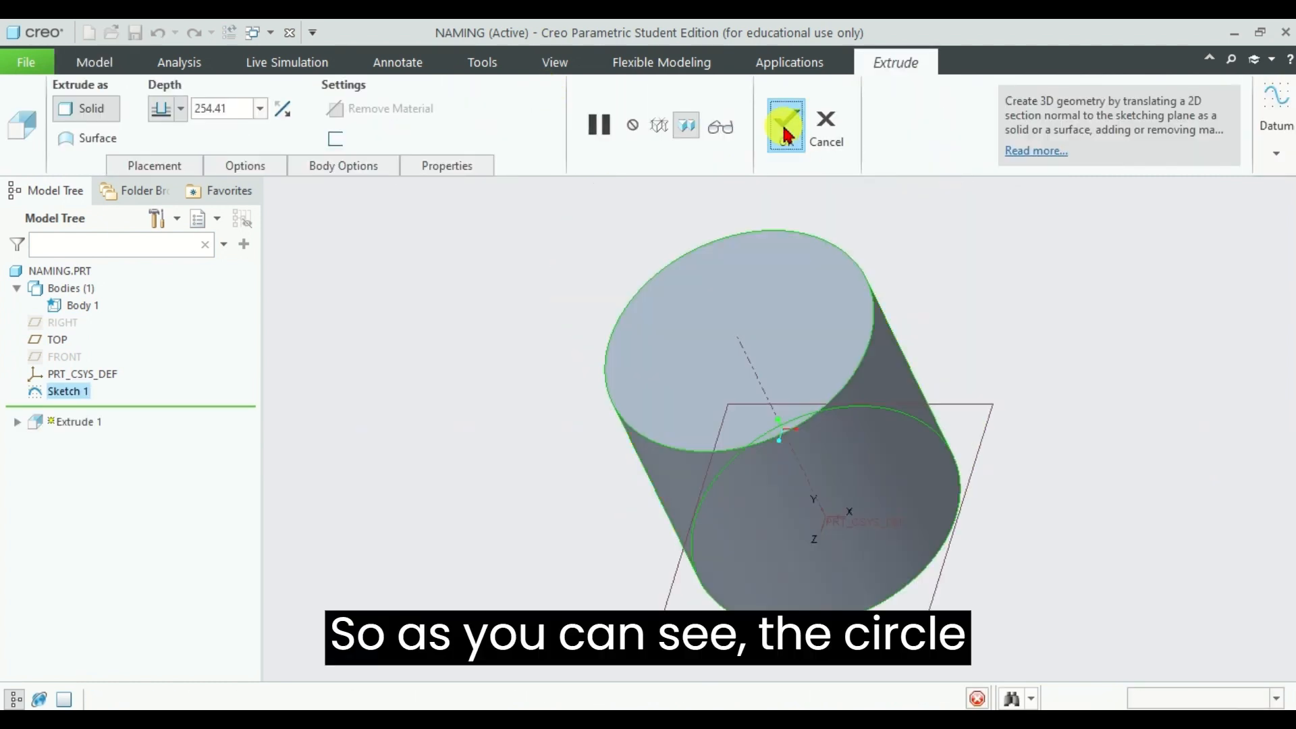
pyautogui.moveTo(1090, 371)
pyautogui.mouseDown(button='middle')
pyautogui.moveTo(1082, 330)
pyautogui.moveTo(1093, 352)
pyautogui.mouseUp(button='middle')
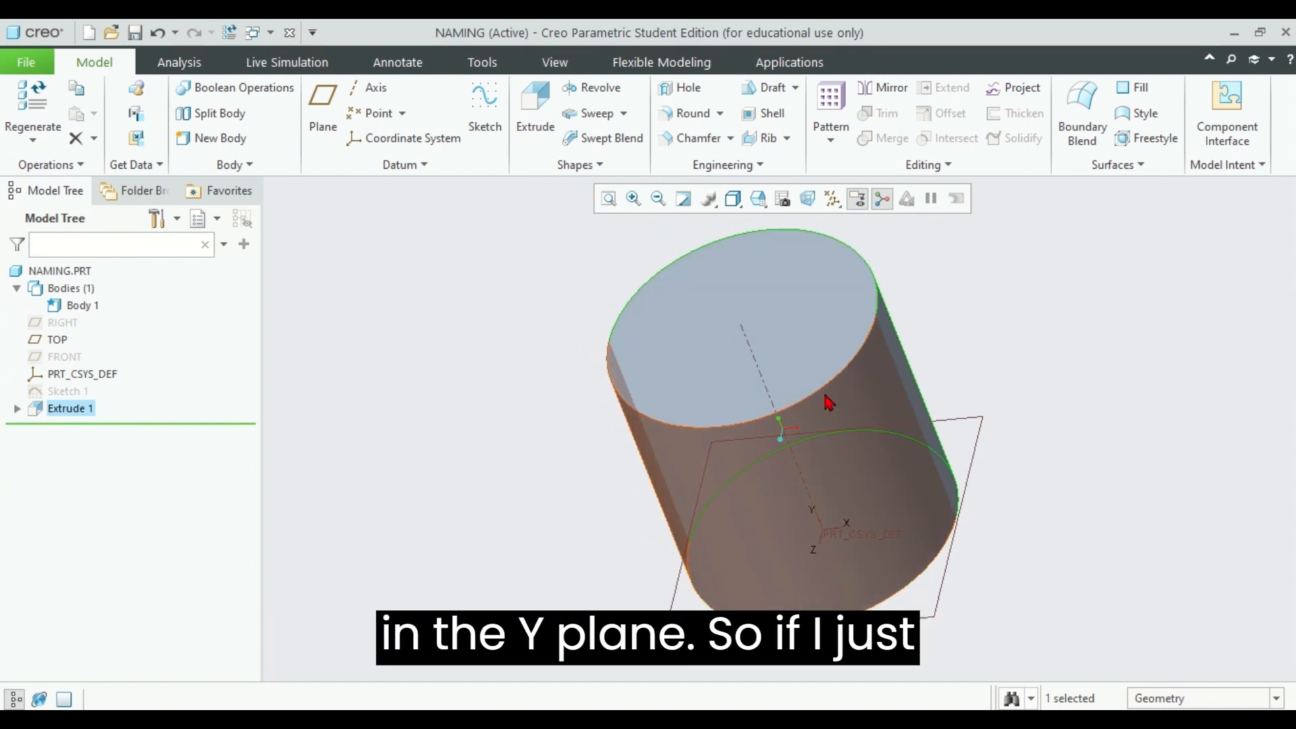
# Delete Extrude 1 together with Sketch 1, leaving the empty part
pyautogui.click(51, 409)
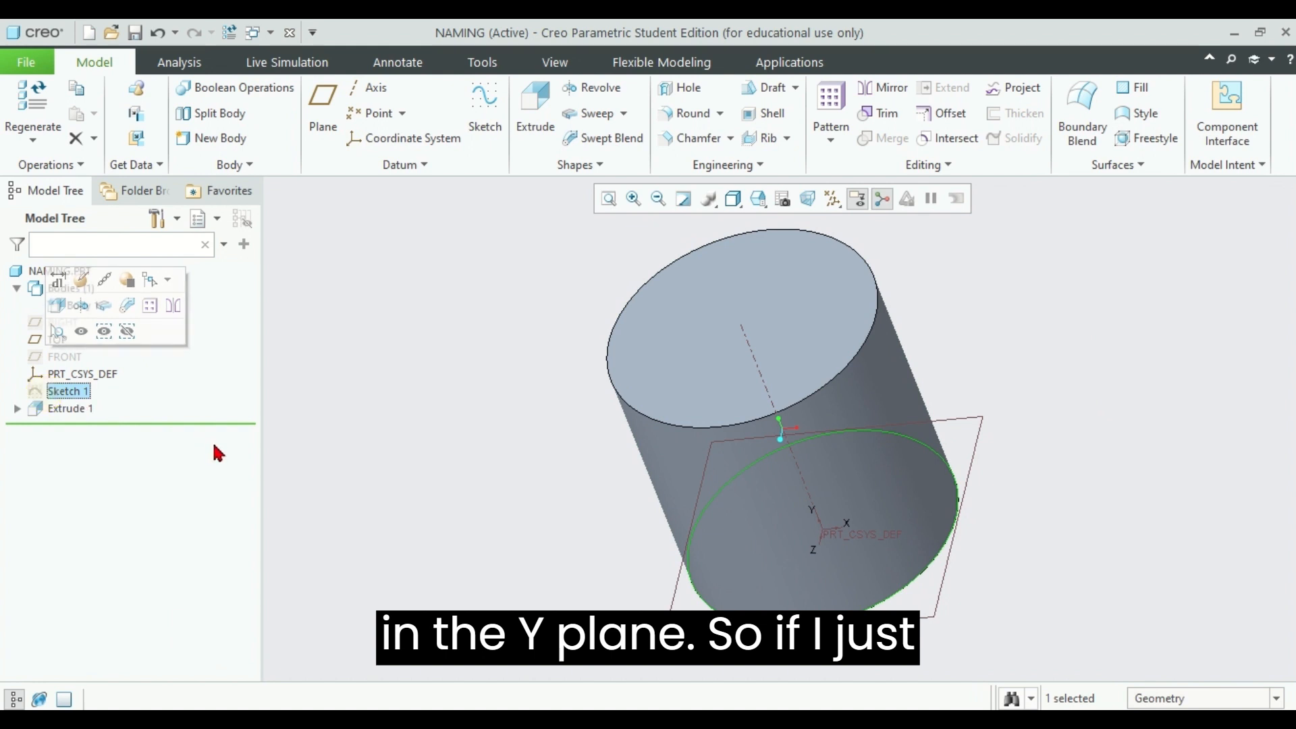
pyautogui.press('Delete')
pyautogui.click(572, 403)
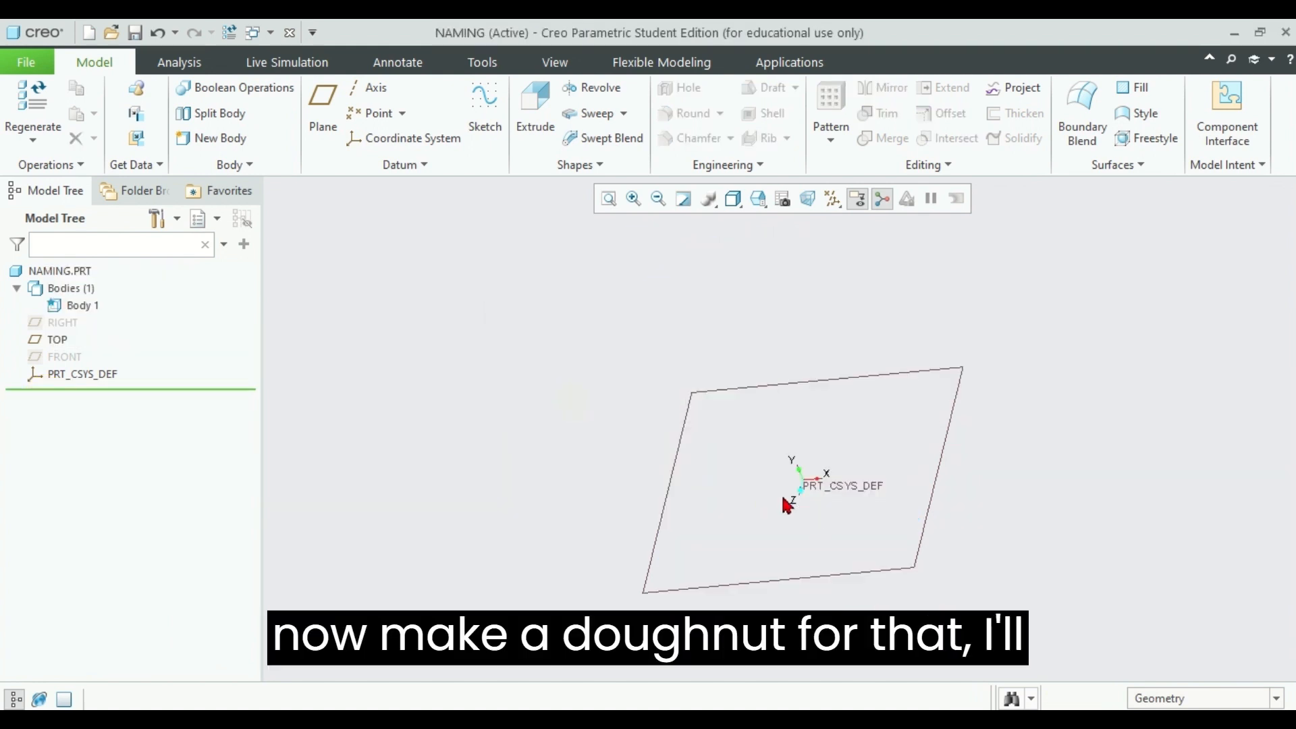
pyautogui.moveTo(872, 286)
pyautogui.mouseDown(button='middle')
pyautogui.moveTo(729, 364)
pyautogui.moveTo(884, 307)
pyautogui.mouseUp(button='middle')
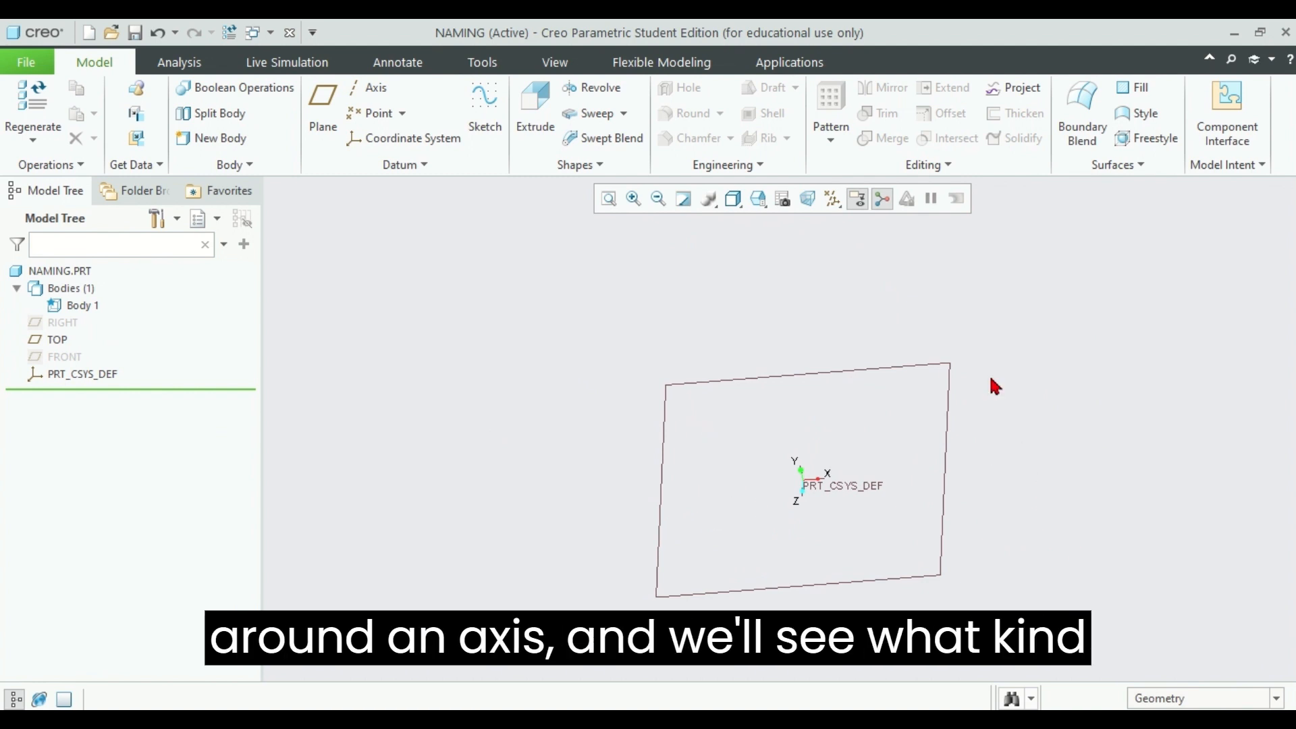
# Sketch a 239.94-diameter circle on the TOP plane, centred 238.52 left of the origin on the X axis
pyautogui.click(483, 114)
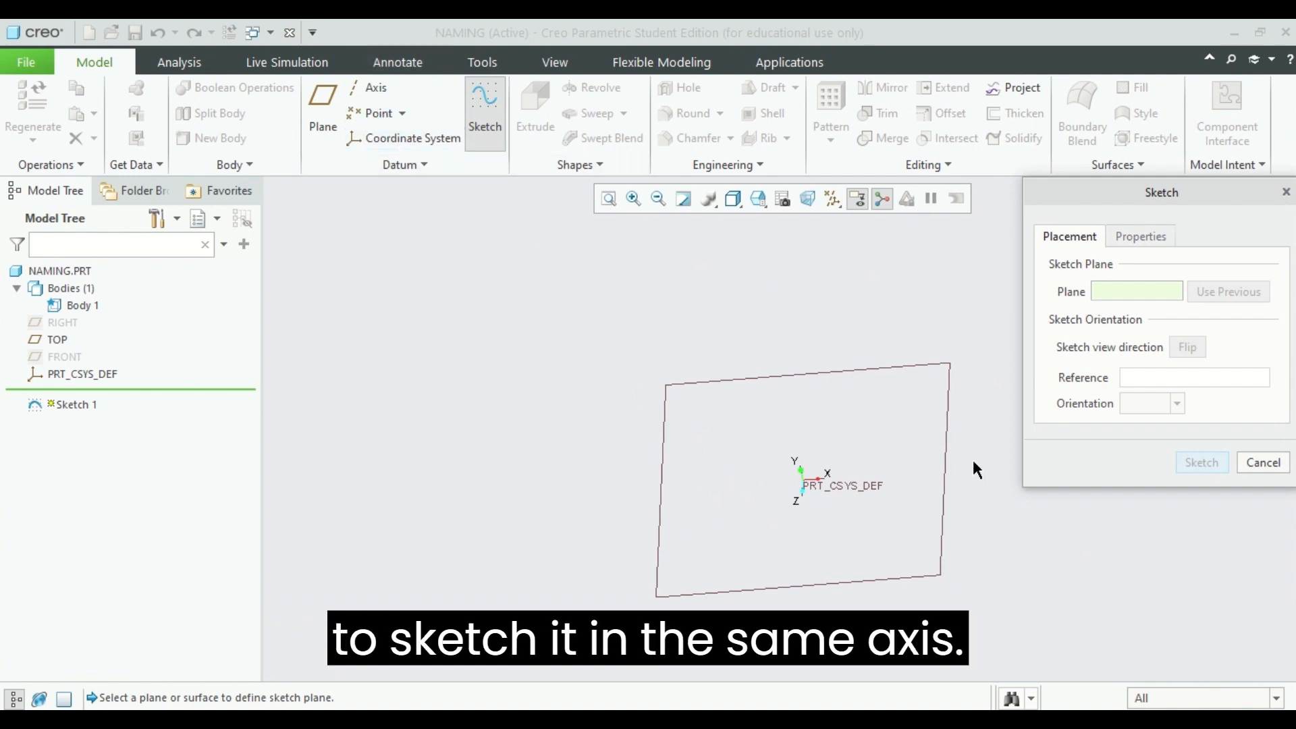
pyautogui.click(945, 498)
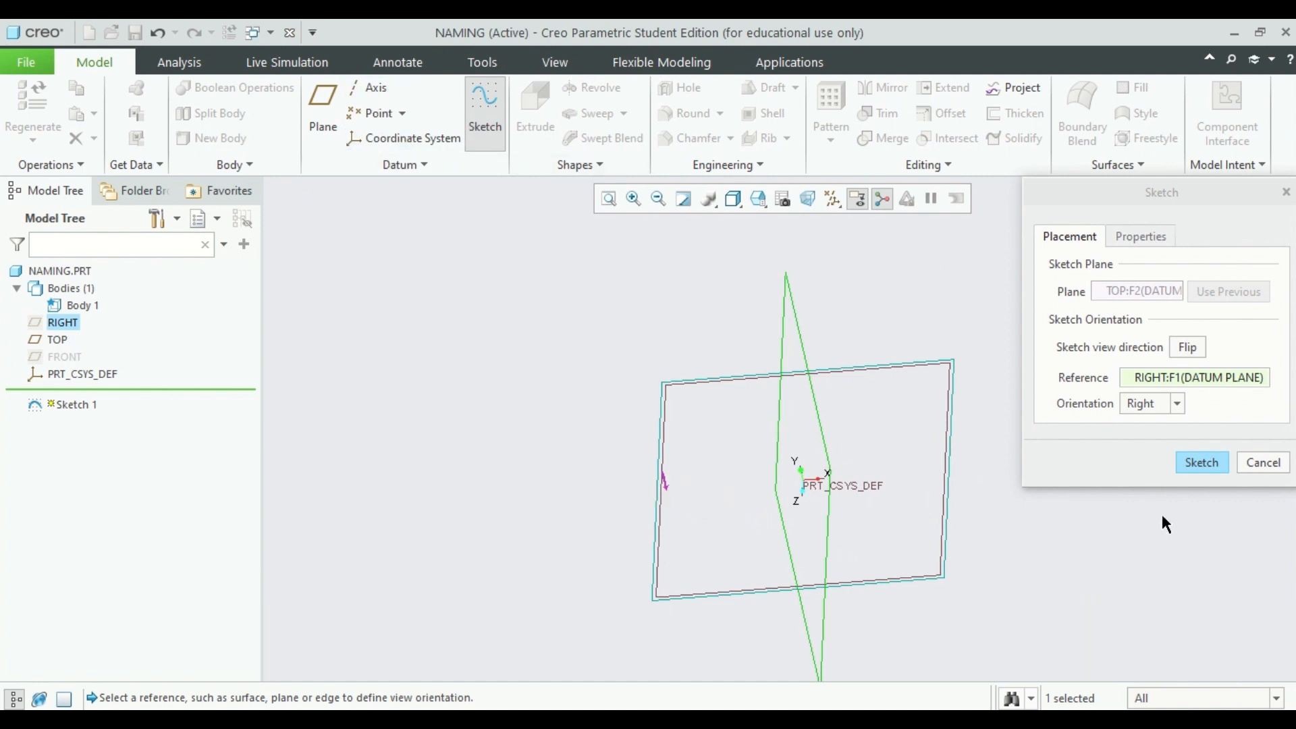
pyautogui.click(1201, 463)
pyautogui.click(425, 138)
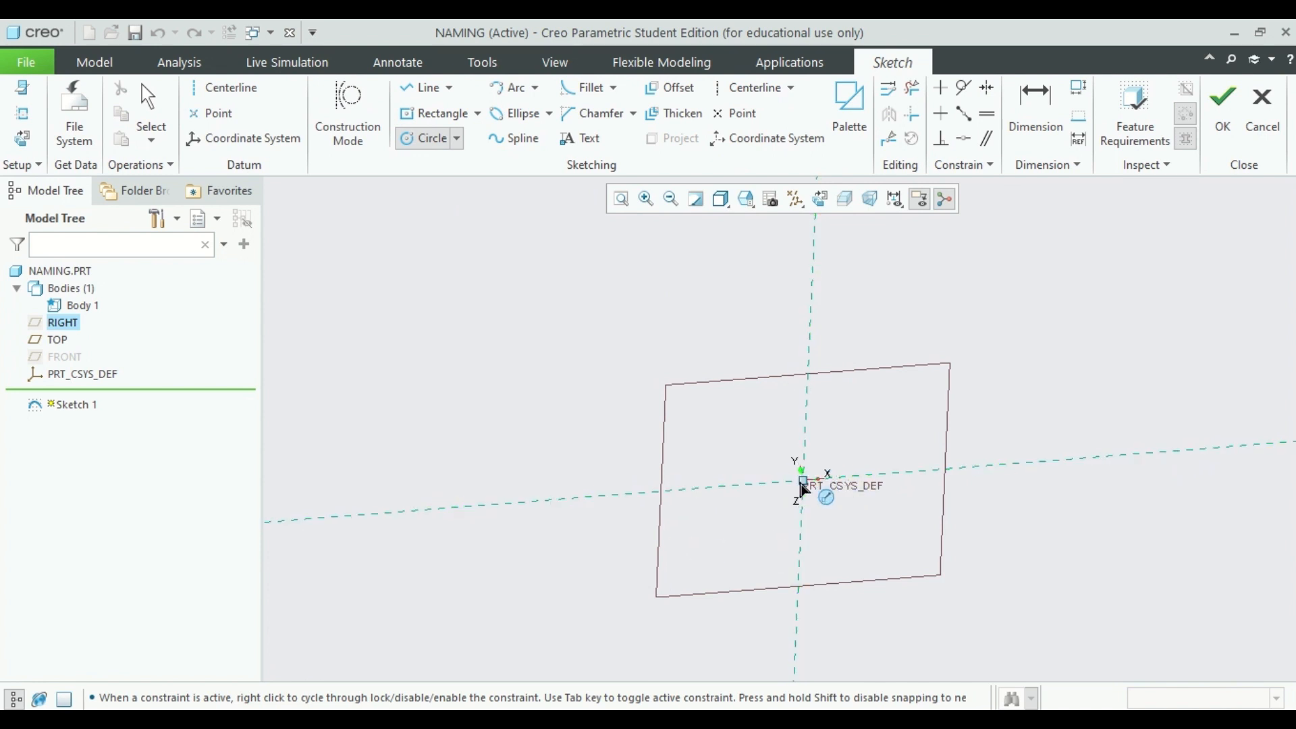
pyautogui.click(670, 490)
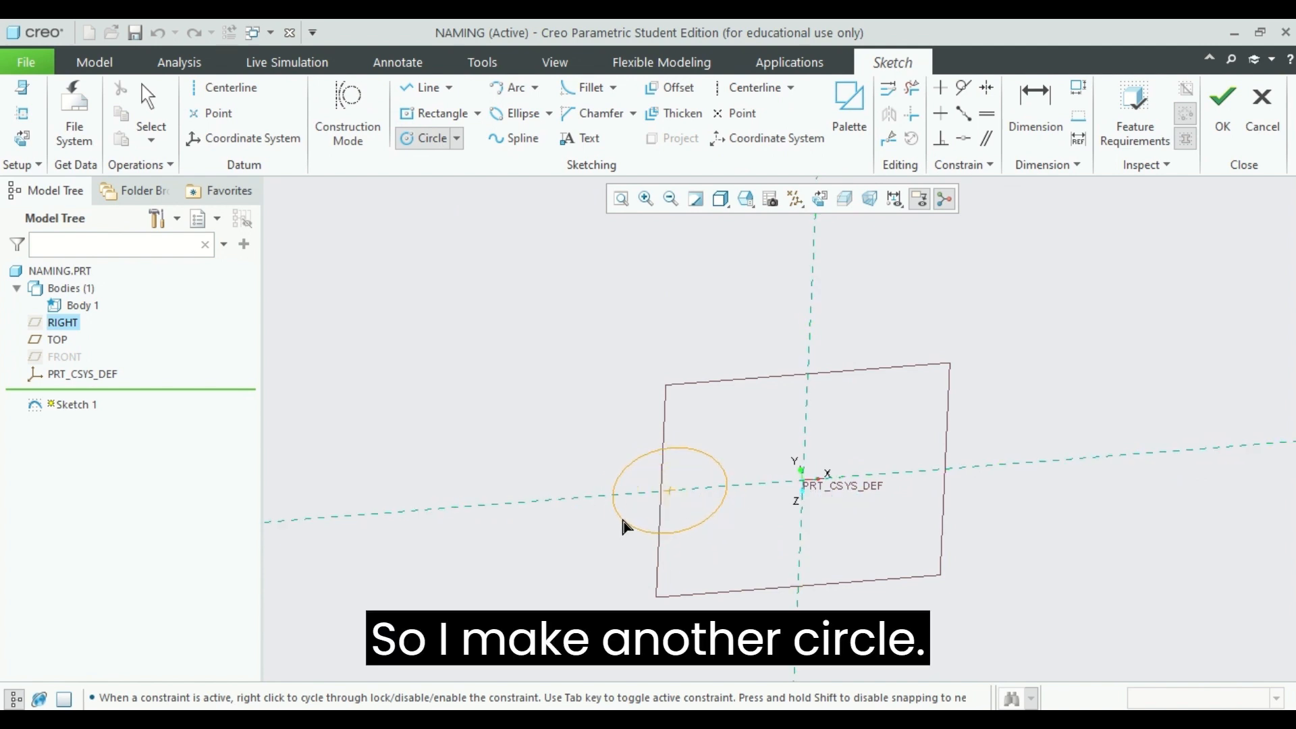
pyautogui.click(624, 539)
pyautogui.click(1222, 108)
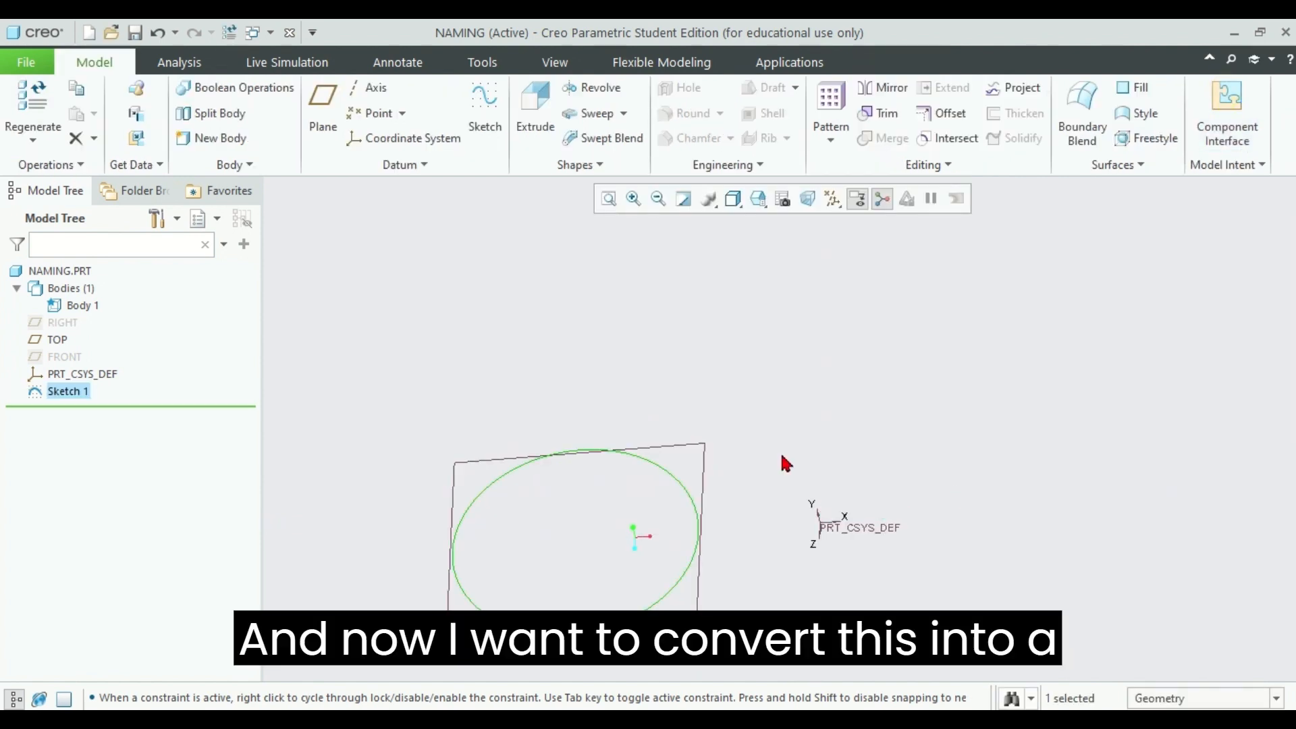
# Select the offset circle sketch, Sketch 1
pyautogui.click(679, 485)
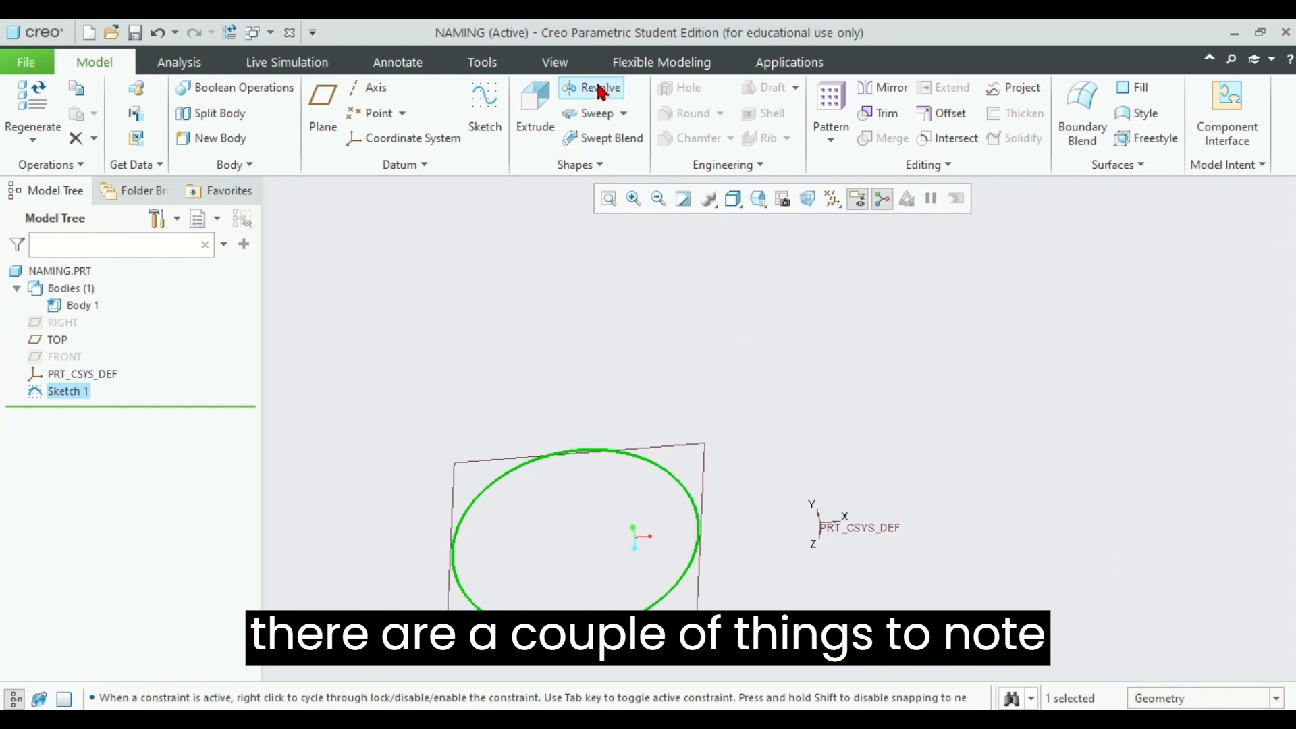
# Revolve Sketch 1 around the PRT_CSYS_DEF Z axis, previewing a full 360° torus
pyautogui.click(984, 349)
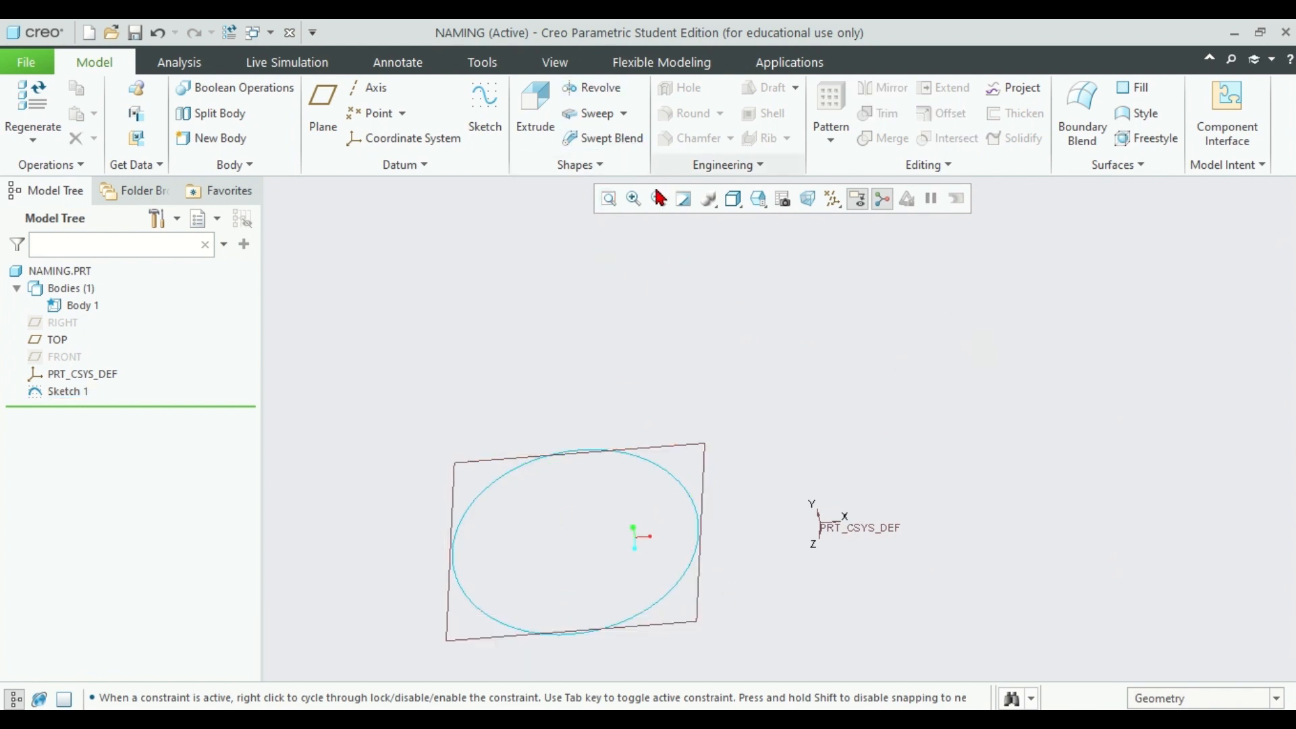
pyautogui.click(608, 199)
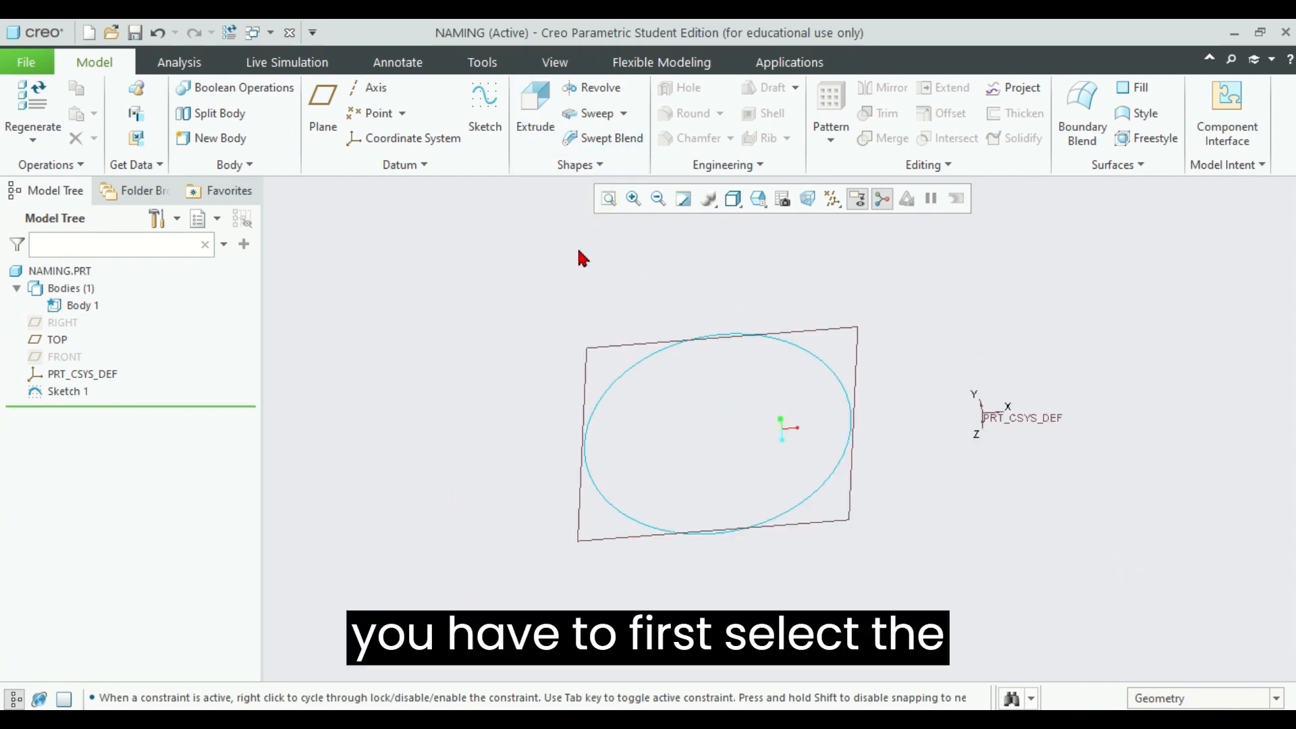
pyautogui.click(587, 86)
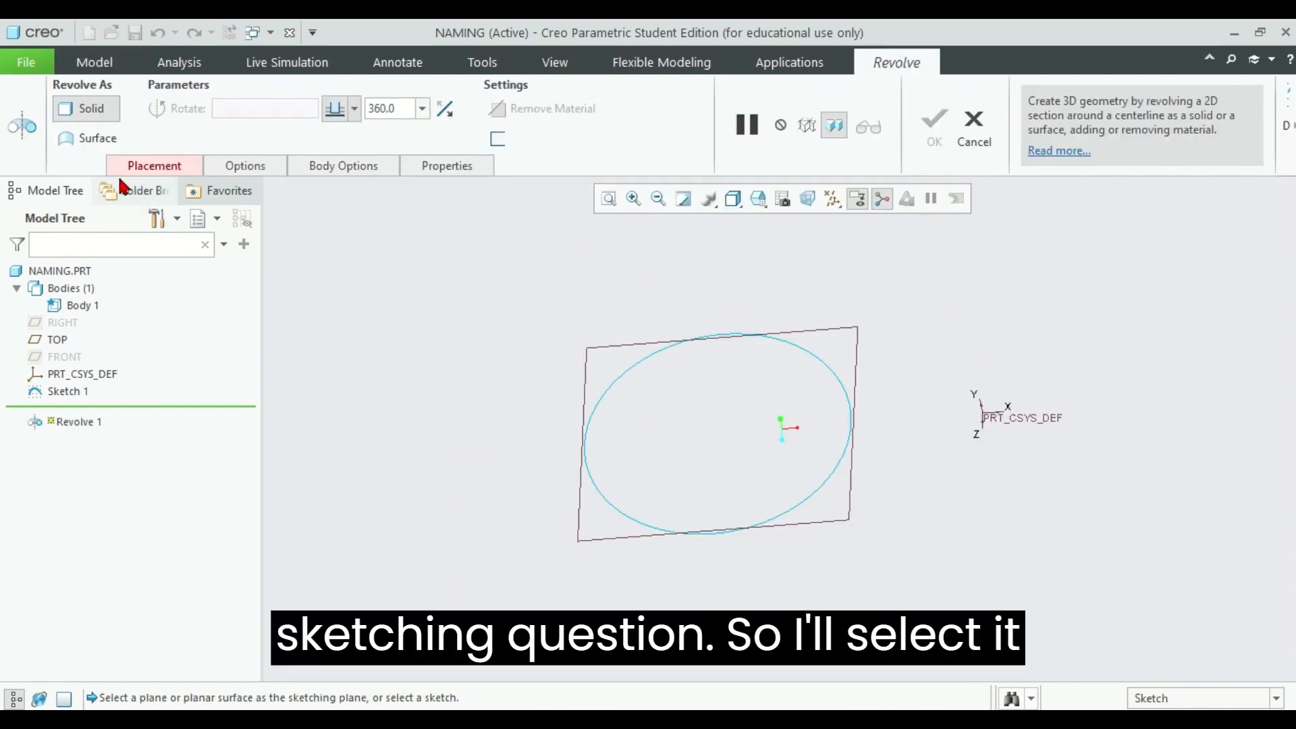
pyautogui.click(155, 166)
pyautogui.click(824, 360)
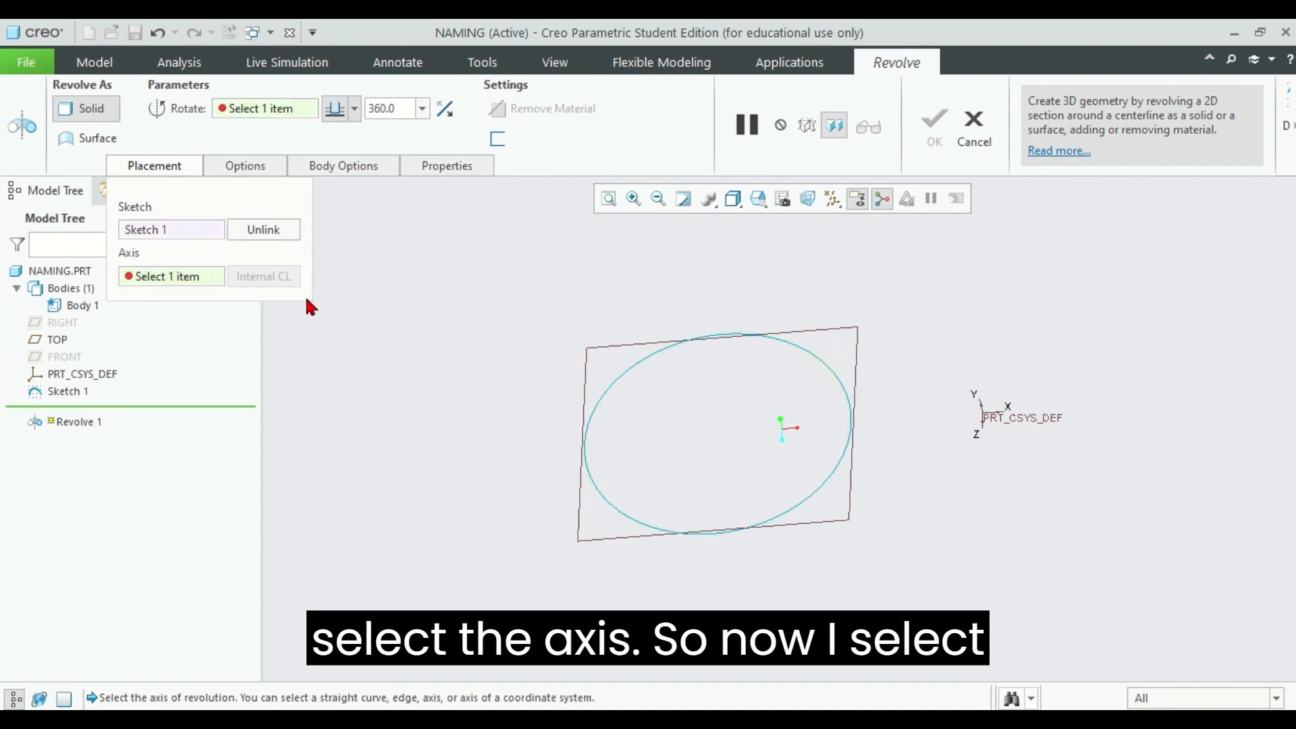
pyautogui.click(982, 421)
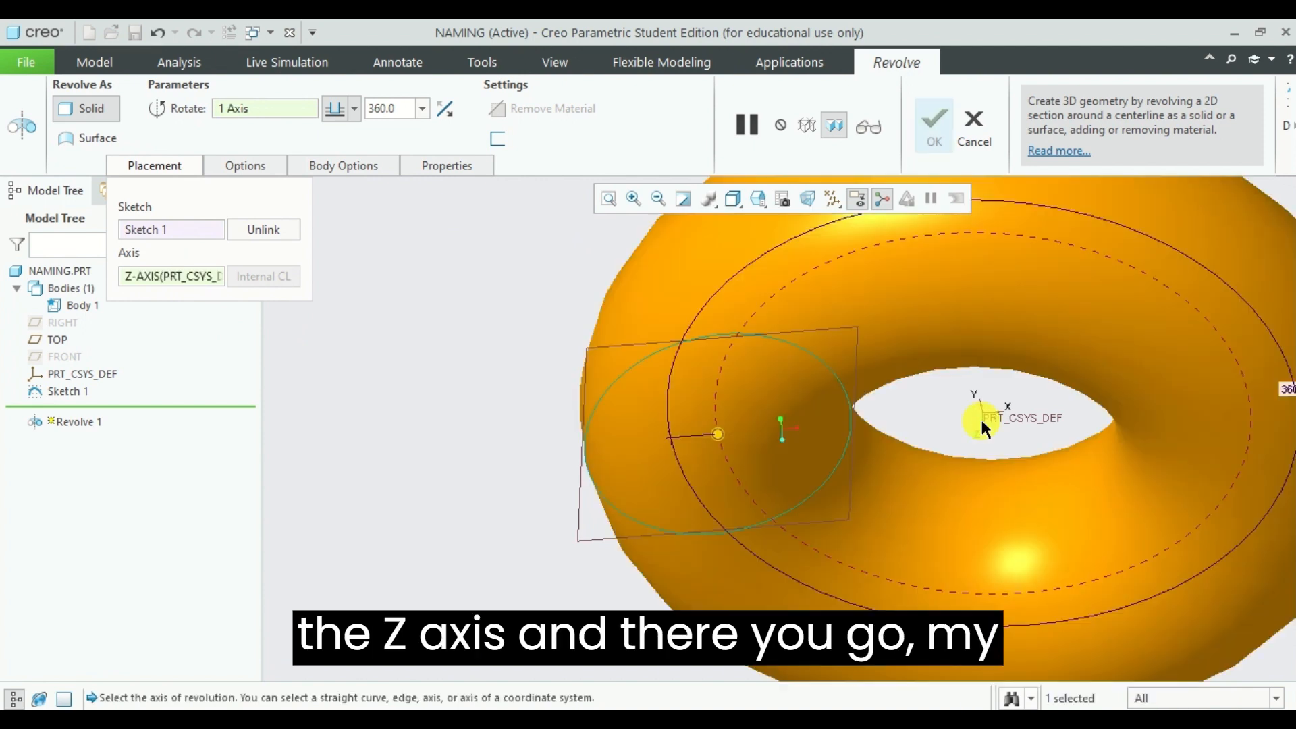
pyautogui.click(608, 198)
pyautogui.moveTo(1097, 320); pyautogui.dragTo(1128, 348, button='middle')
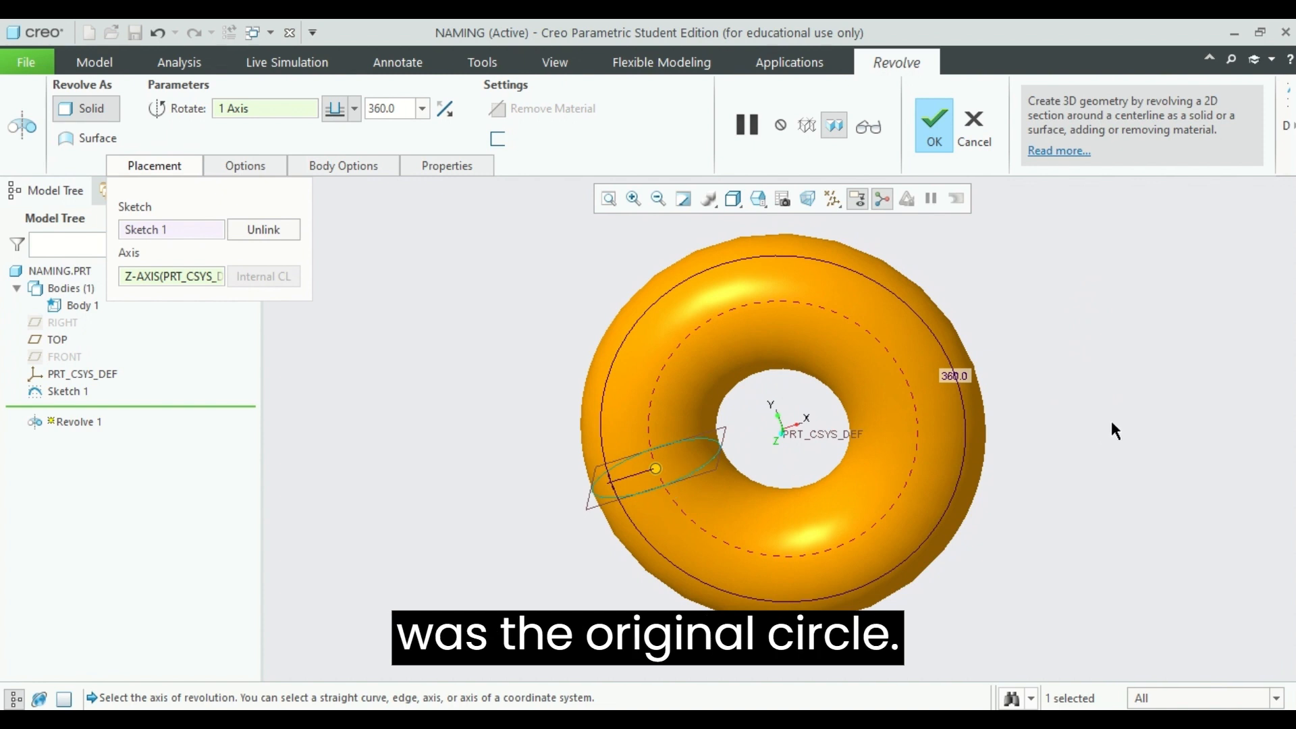
pyautogui.moveTo(1114, 428)
pyautogui.mouseDown(button='middle')
pyautogui.moveTo(1114, 405)
pyautogui.moveTo(1122, 414)
pyautogui.mouseUp(button='middle')
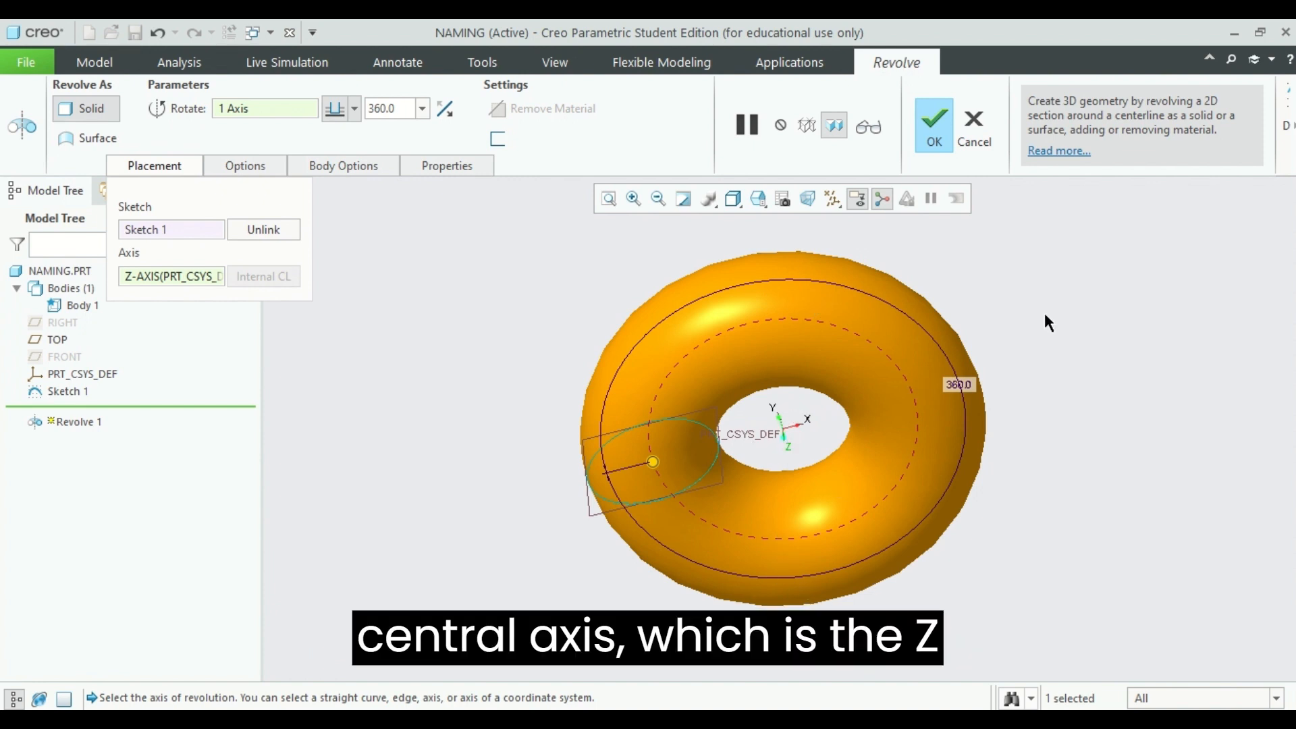
pyautogui.moveTo(1048, 322)
pyautogui.mouseDown(button='middle')
pyautogui.moveTo(1033, 411)
pyautogui.moveTo(1041, 331)
pyautogui.moveTo(1038, 348)
pyautogui.mouseUp(button='middle')
pyautogui.moveTo(1154, 341); pyautogui.dragTo(1145, 314, button='middle')
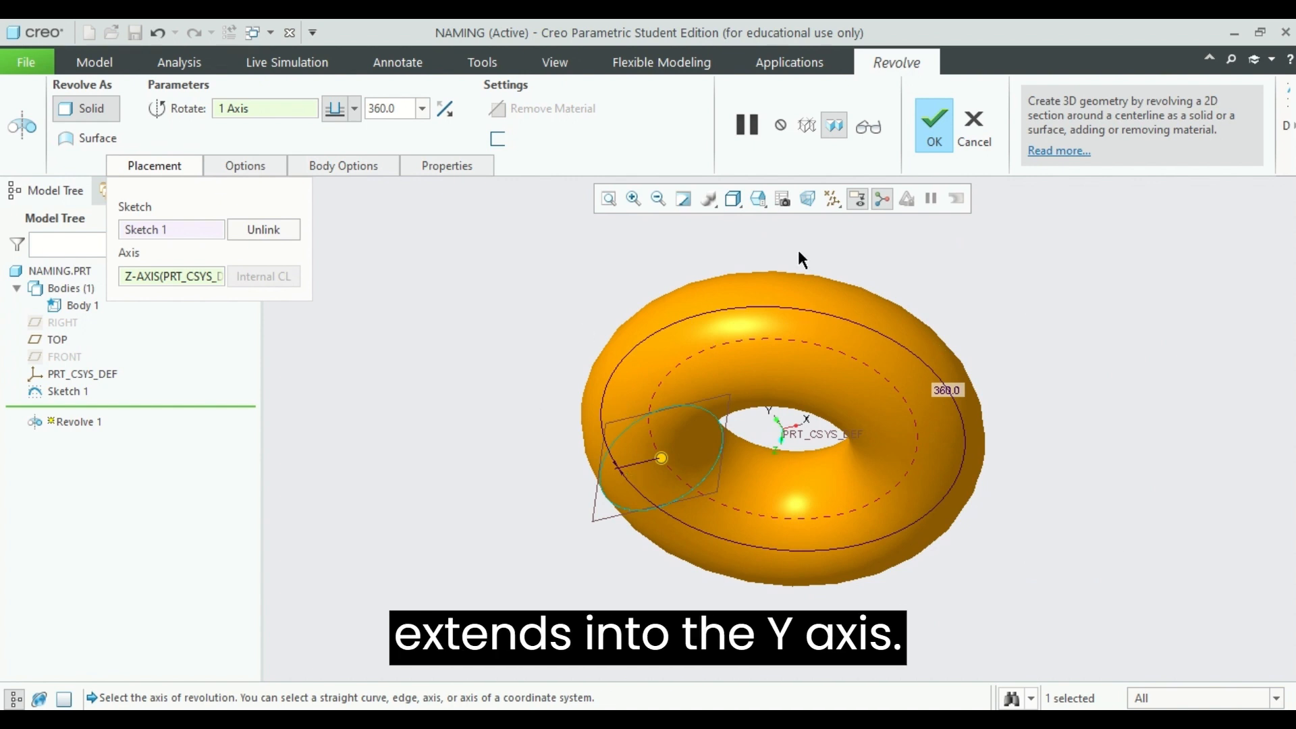
pyautogui.moveTo(1163, 434); pyautogui.dragTo(1157, 346, button='middle')
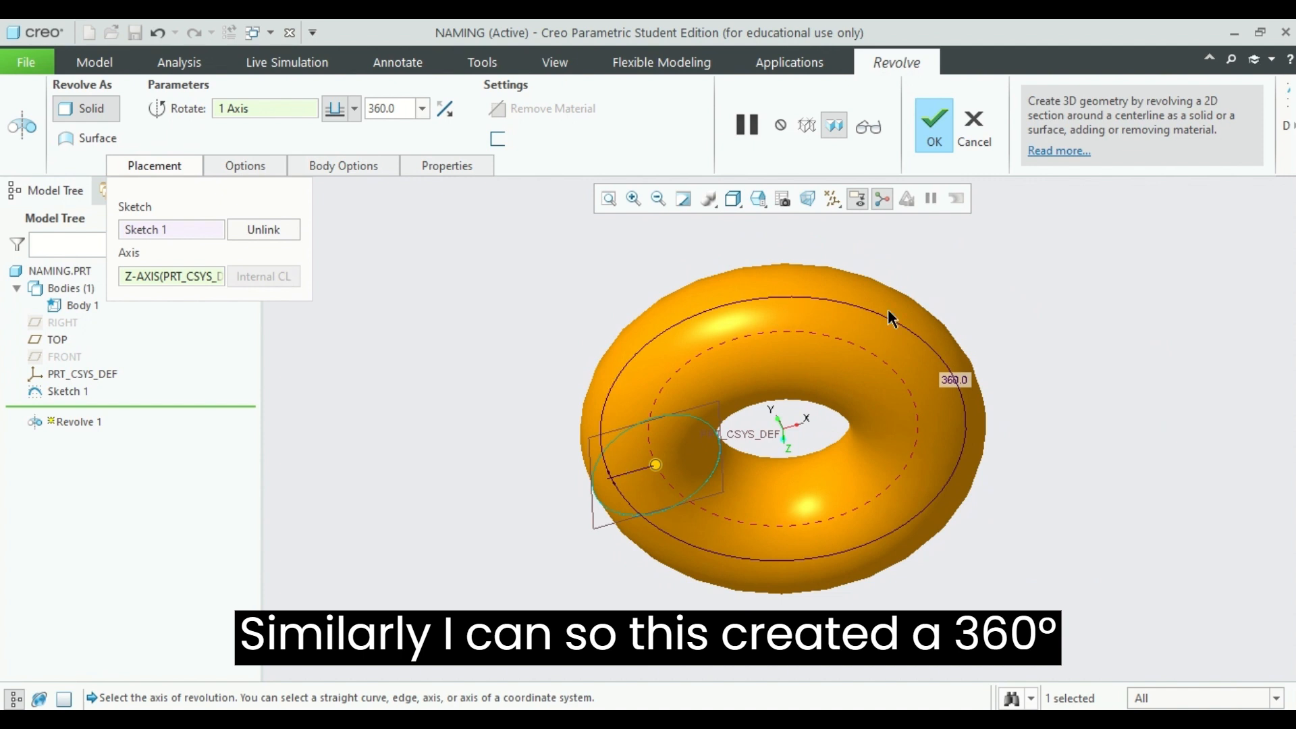
# Preview the revolve at the preset angles of 90°, 180° and 270°
pyautogui.click(424, 110)
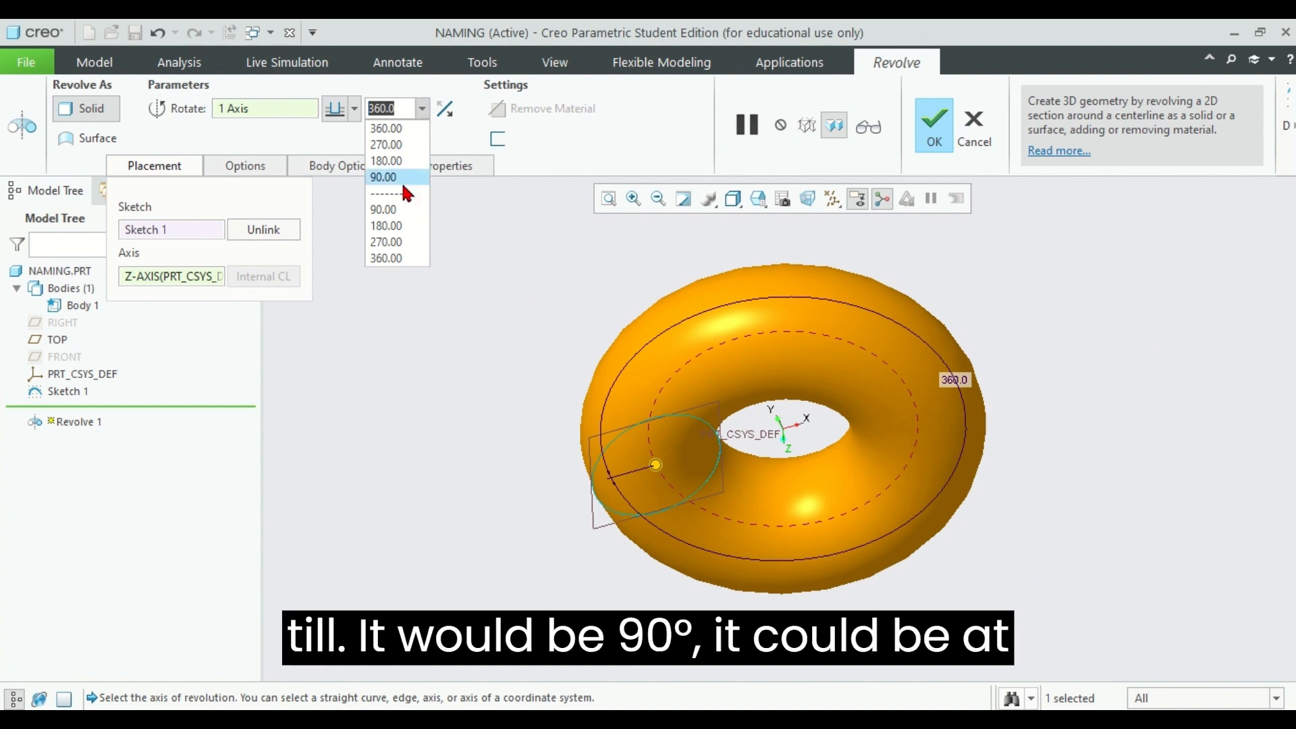
pyautogui.click(391, 210)
pyautogui.click(421, 108)
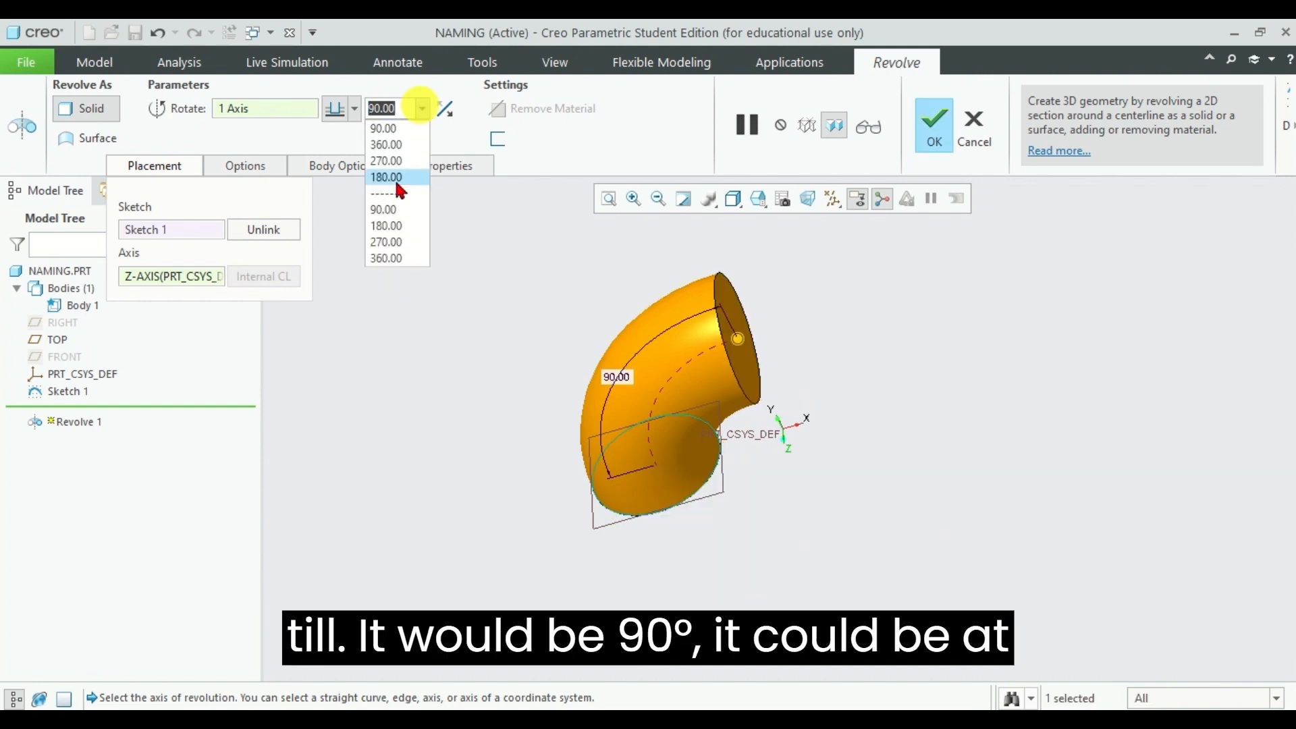
pyautogui.click(400, 225)
pyautogui.click(421, 108)
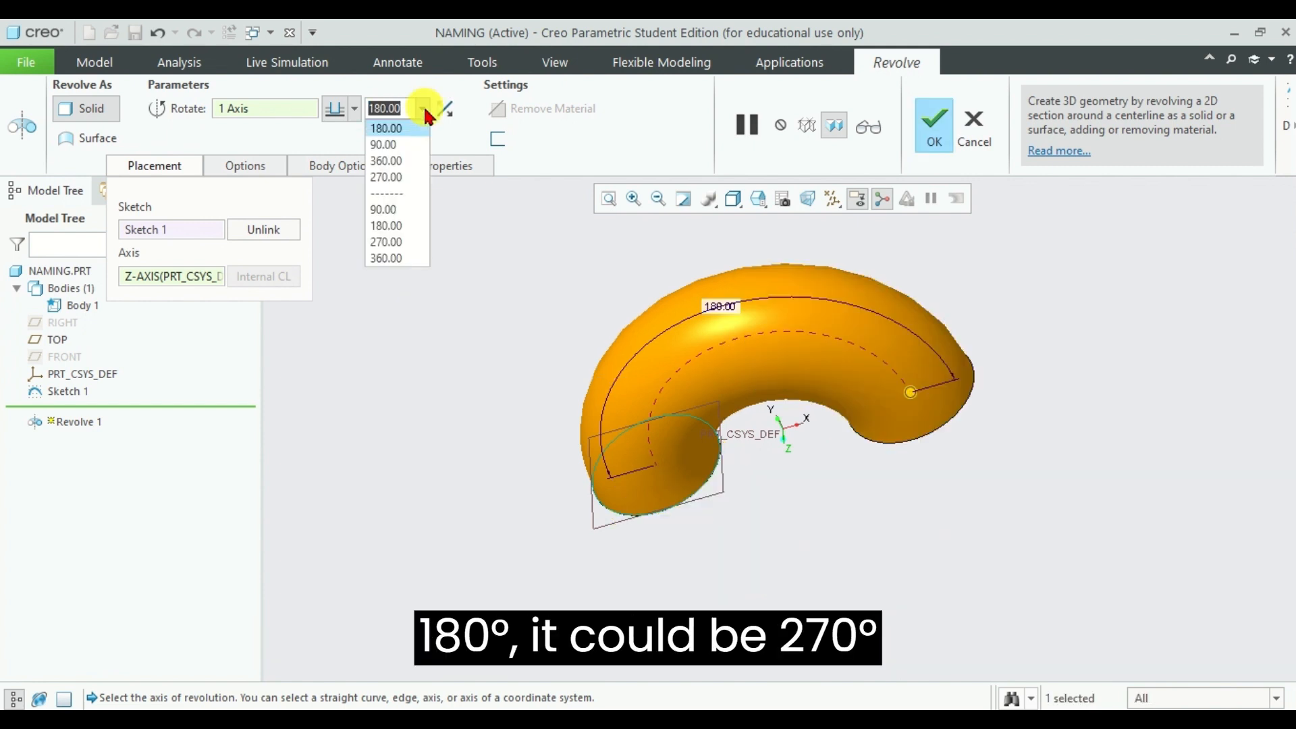
pyautogui.click(388, 243)
# Set a custom 135° revolve angle and complete the revolve feature
pyautogui.click(403, 108)
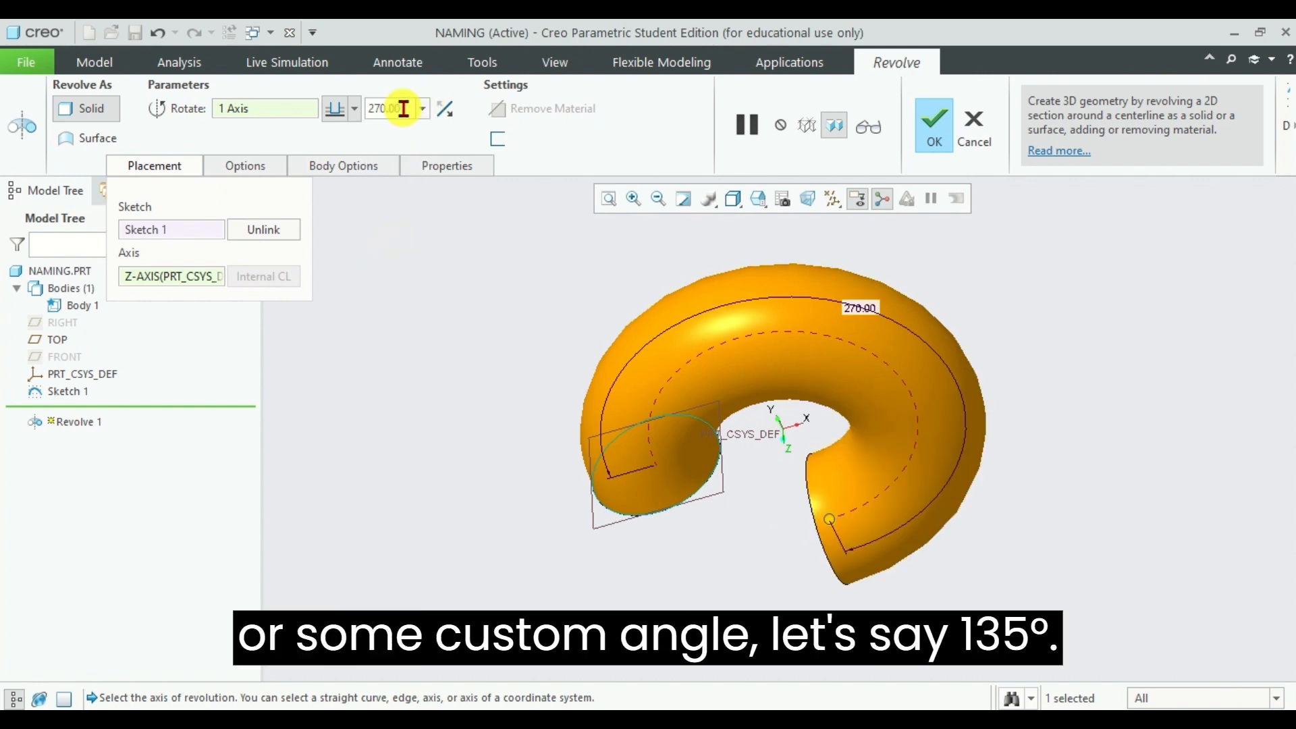
pyautogui.write('1')
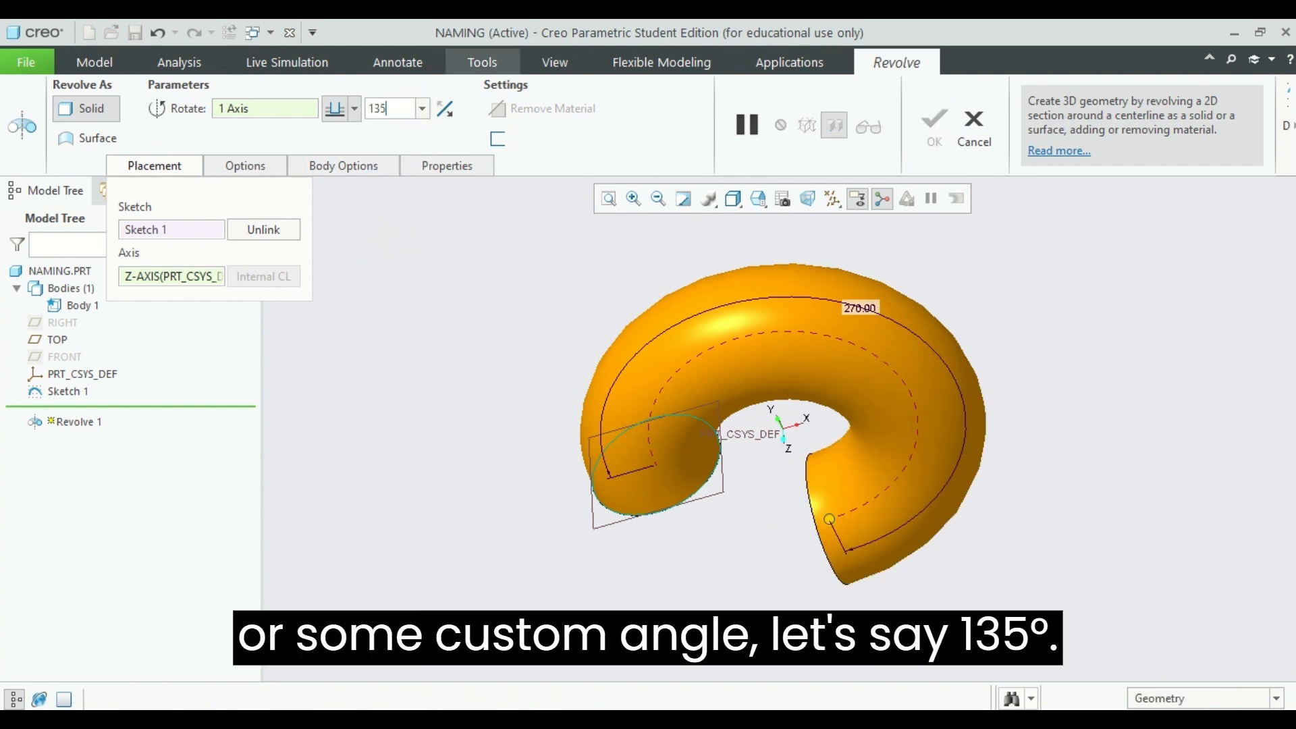
pyautogui.write('35')
pyautogui.press('Return')
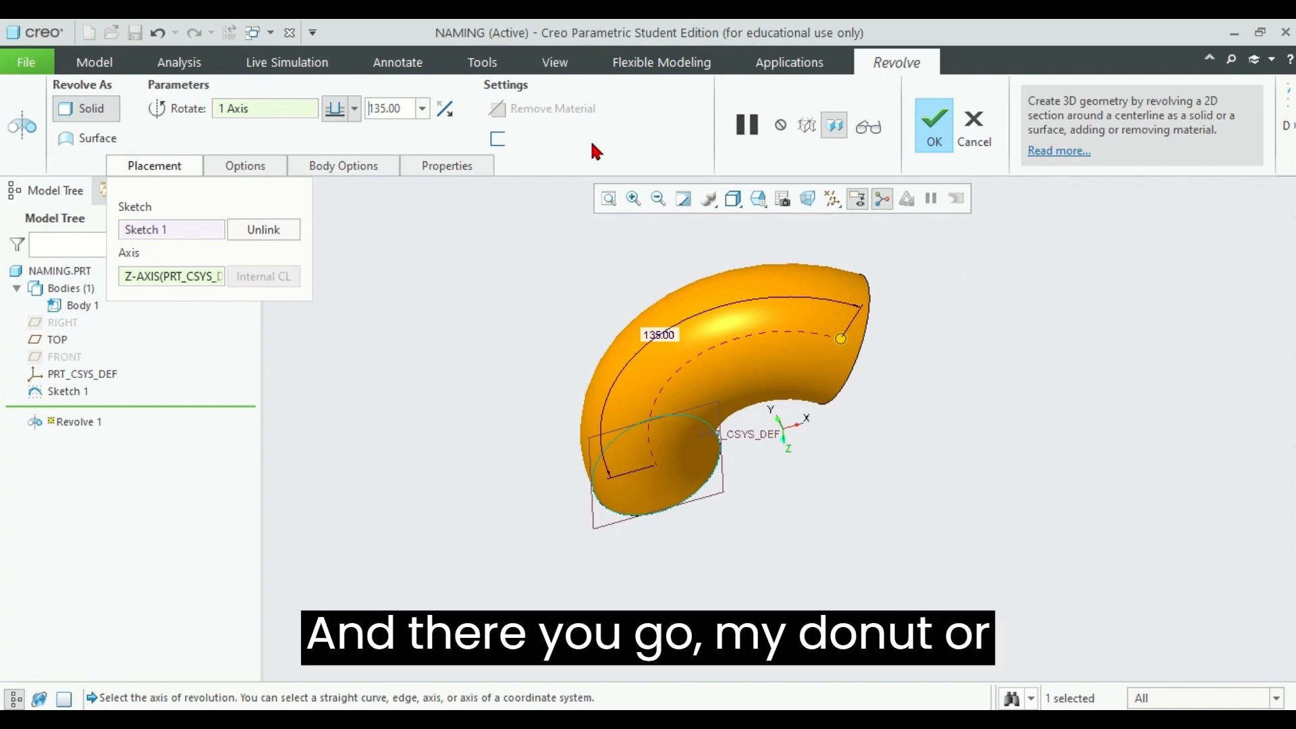
pyautogui.click(941, 144)
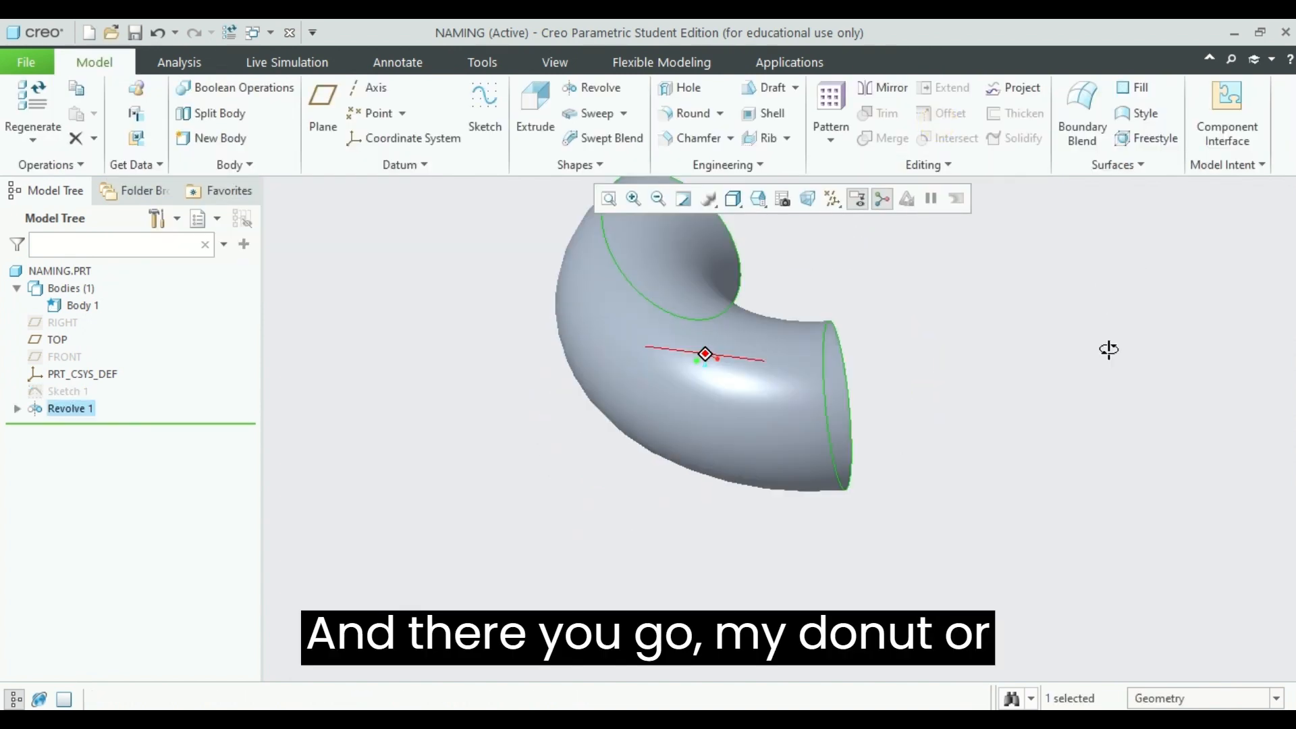